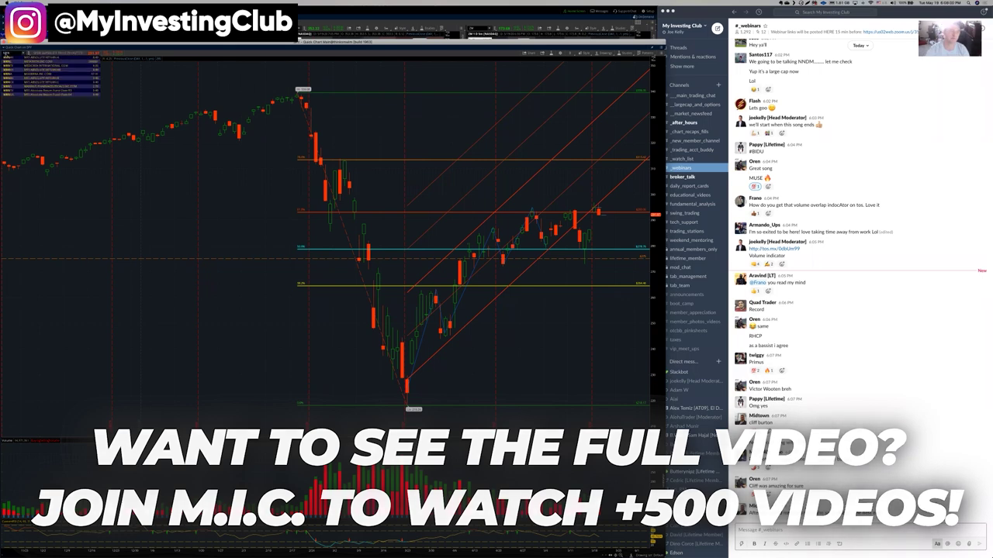
Enter the MRNA symbol in thinkorswim to load its daily chart.
{"action": "key", "text": "Return"}
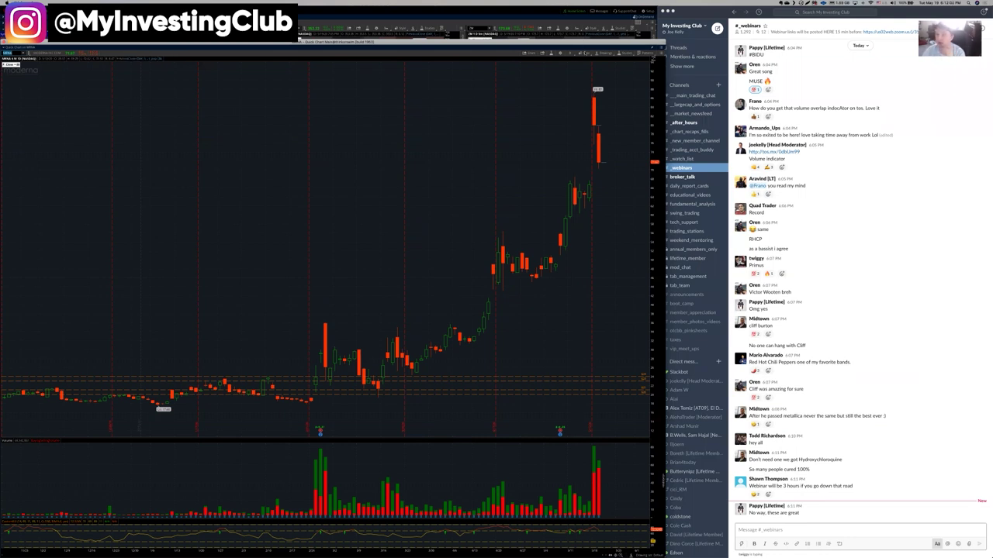
Switch MRNA to an intraday timeframe and enlarge the StockCharts window at the upper left.
{"action": "left_click", "coordinate": [574, 52]}
{"action": "left_click", "coordinate": [554, 95]}
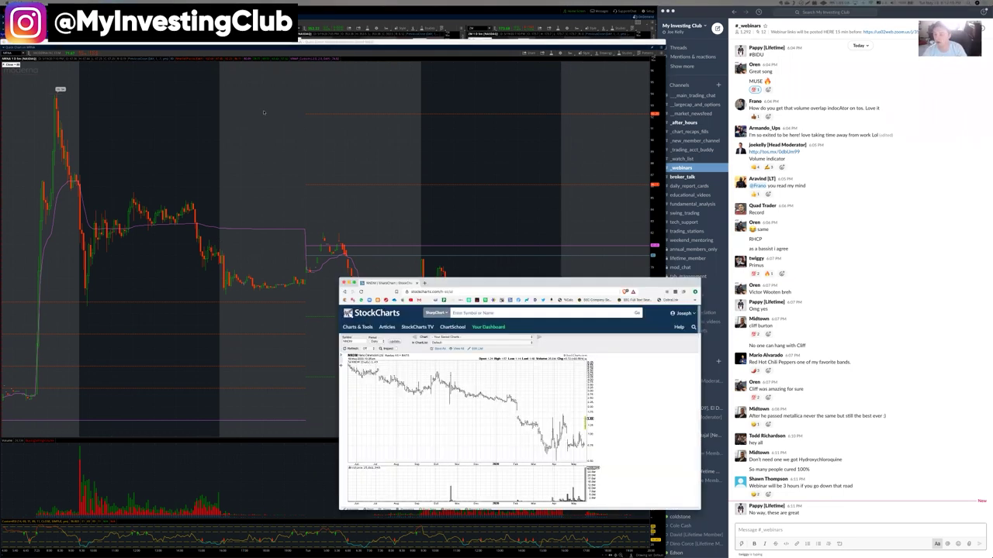
{"action": "left_click_drag", "start_coordinate": [531, 290], "coordinate": [323, 60]}
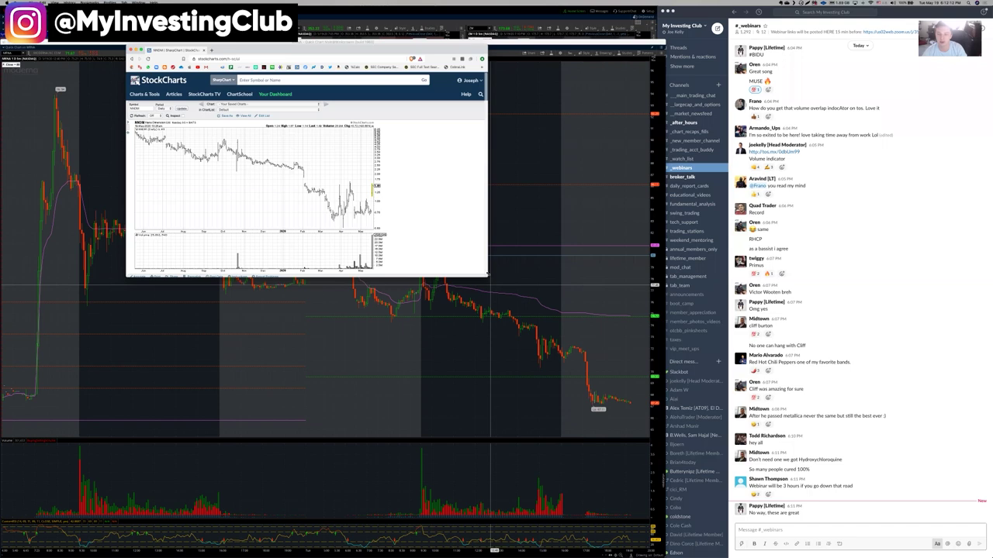
{"action": "left_click_drag", "start_coordinate": [492, 285], "coordinate": [723, 536]}
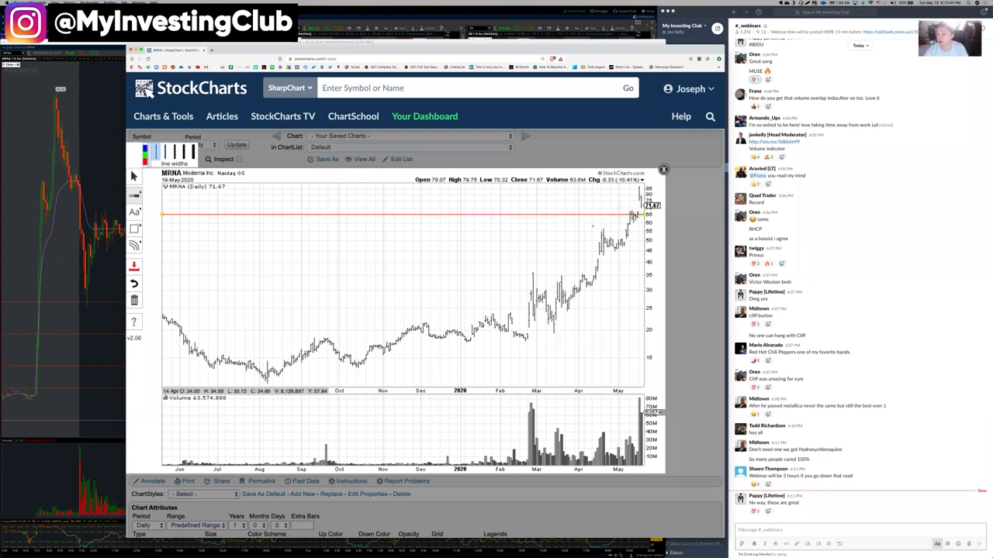
Draw red horizontal level lines at 79.5 and 69.63 on the MRNA chart.
{"action": "left_click", "coordinate": [600, 197]}
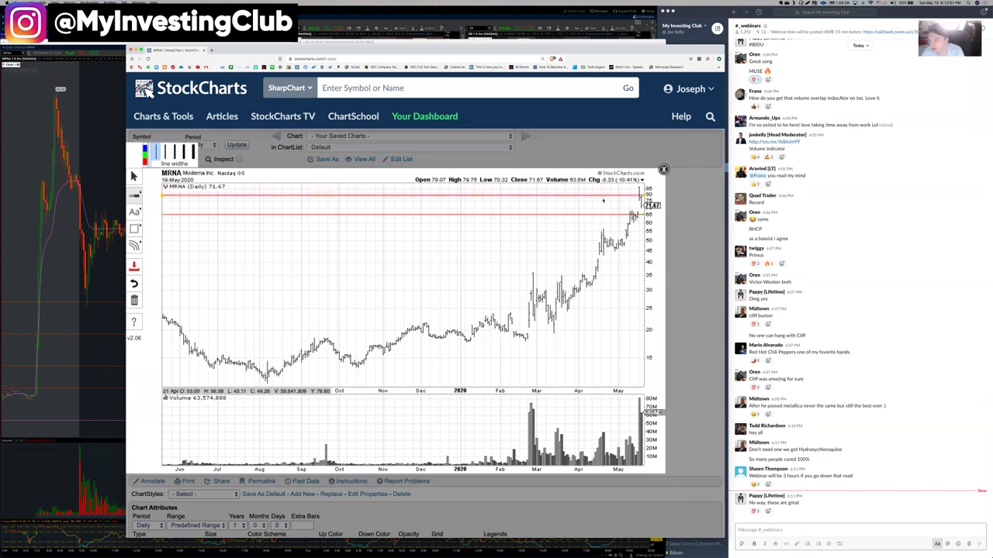
{"action": "left_click", "coordinate": [631, 210]}
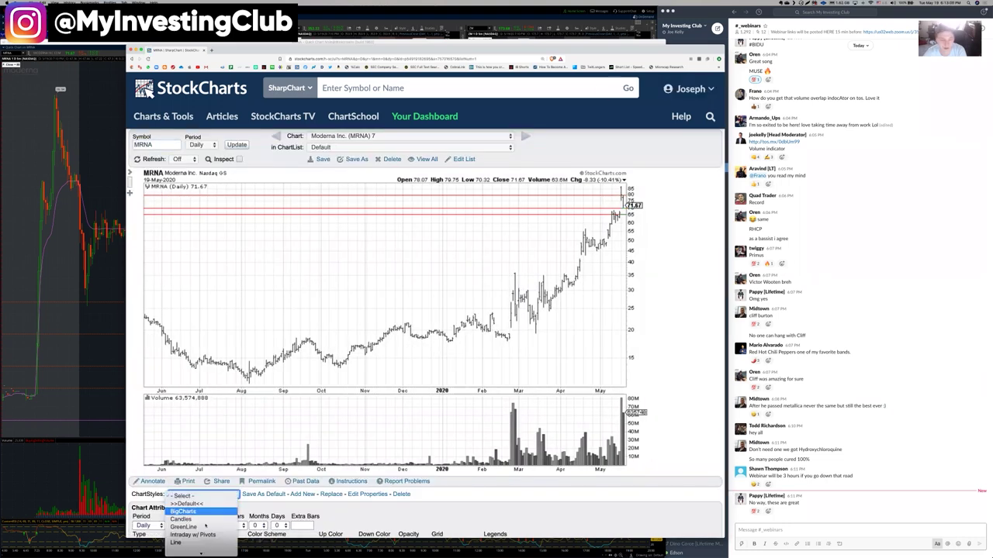
Apply the 'Intraday w/ Pivots' style for a 5-minute MRNA chart with pivot levels.
{"action": "left_click", "coordinate": [194, 534]}
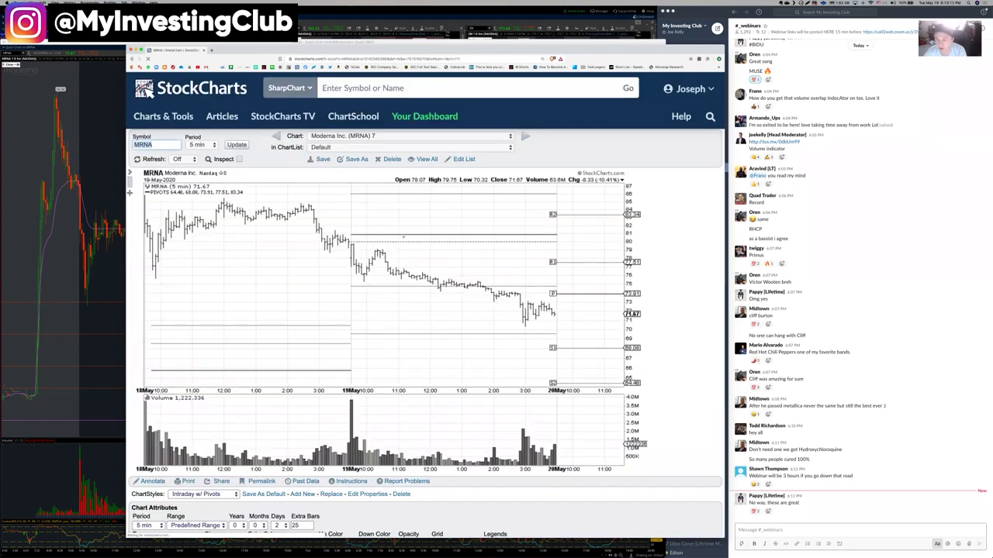
{"action": "left_click", "coordinate": [153, 481]}
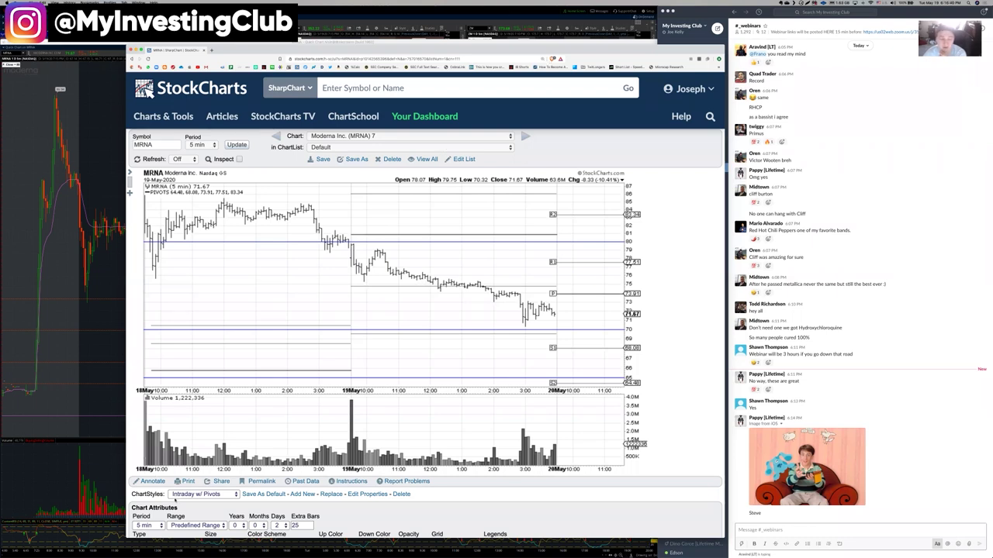
Apply the Candles chart style and review the RSI, moving-average and volume settings below.
{"action": "left_click", "coordinate": [201, 494]}
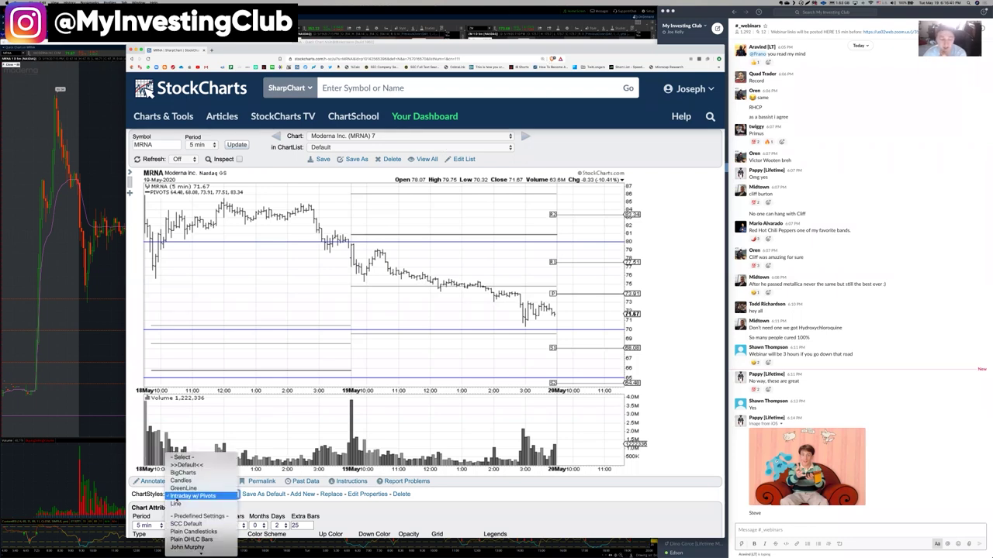
{"action": "left_click", "coordinate": [187, 481]}
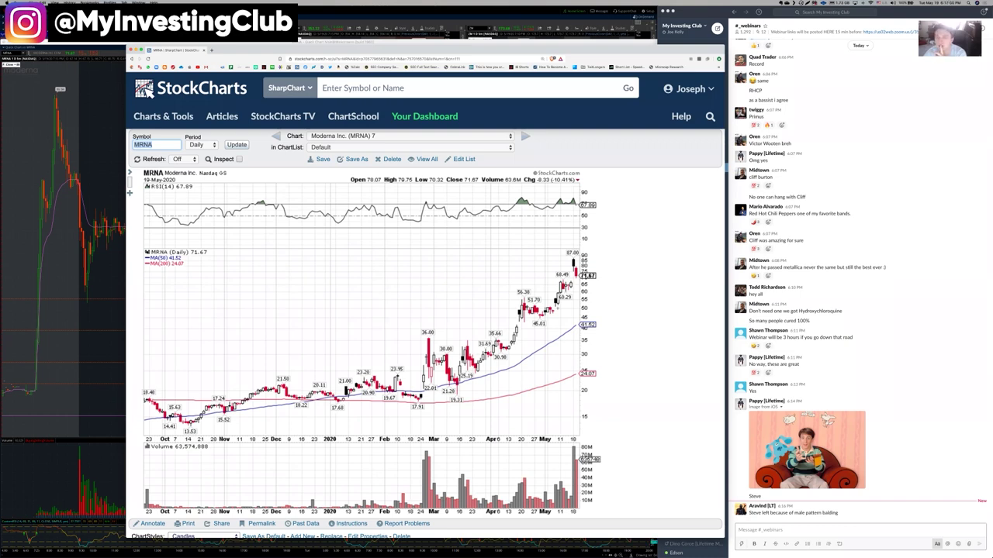
{"action": "scroll", "coordinate": [254, 244], "scroll_direction": "down", "scroll_amount": 8}
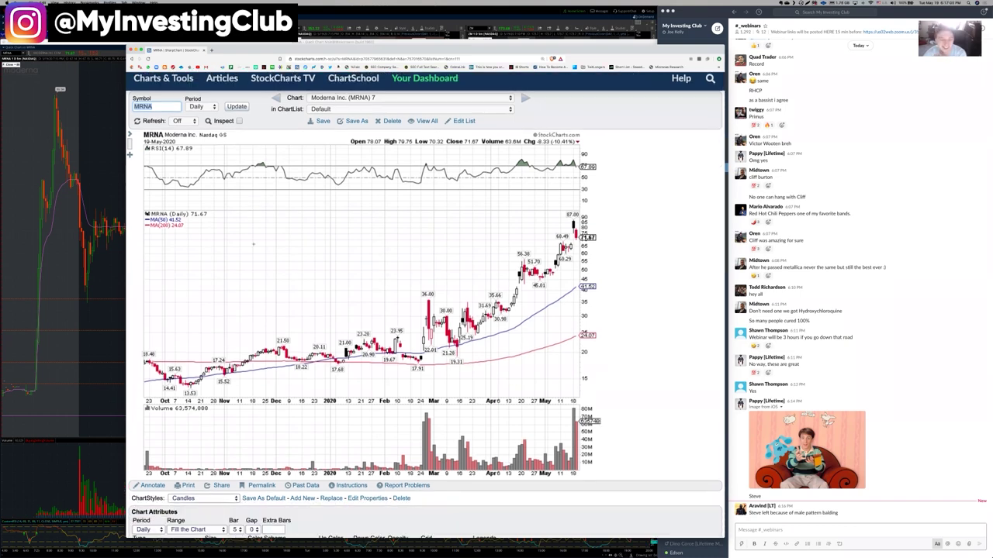
{"action": "scroll", "coordinate": [253, 243], "scroll_direction": "down", "scroll_amount": 3}
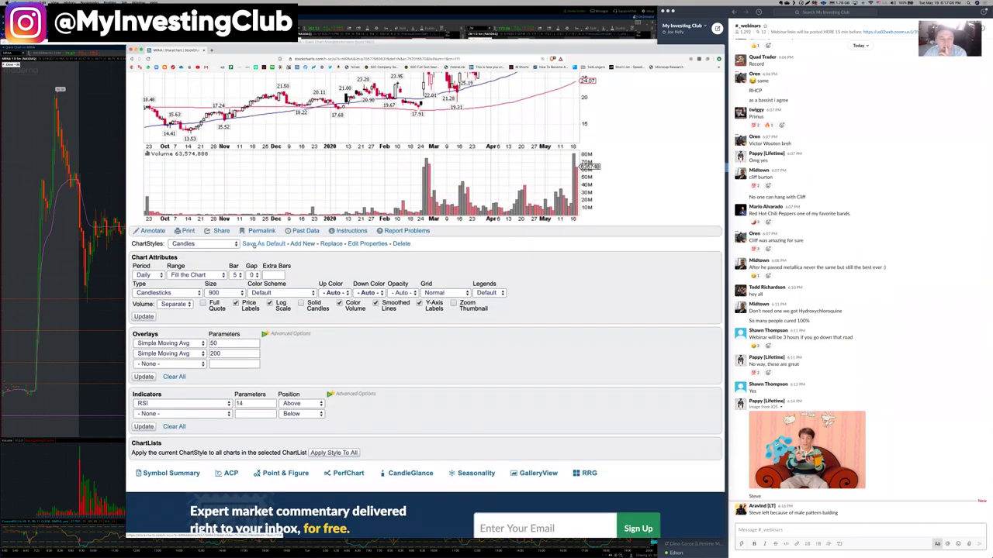
{"action": "scroll", "coordinate": [163, 155], "scroll_direction": "up", "scroll_amount": 12}
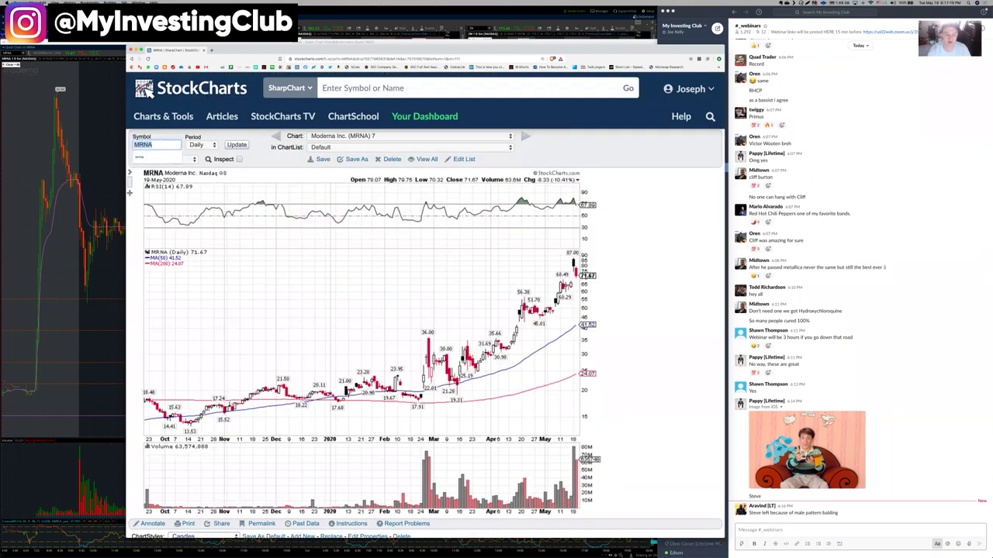
Enter SPY as the new chart symbol.
{"action": "type", "text": "spy"}
{"action": "key", "text": "Return"}
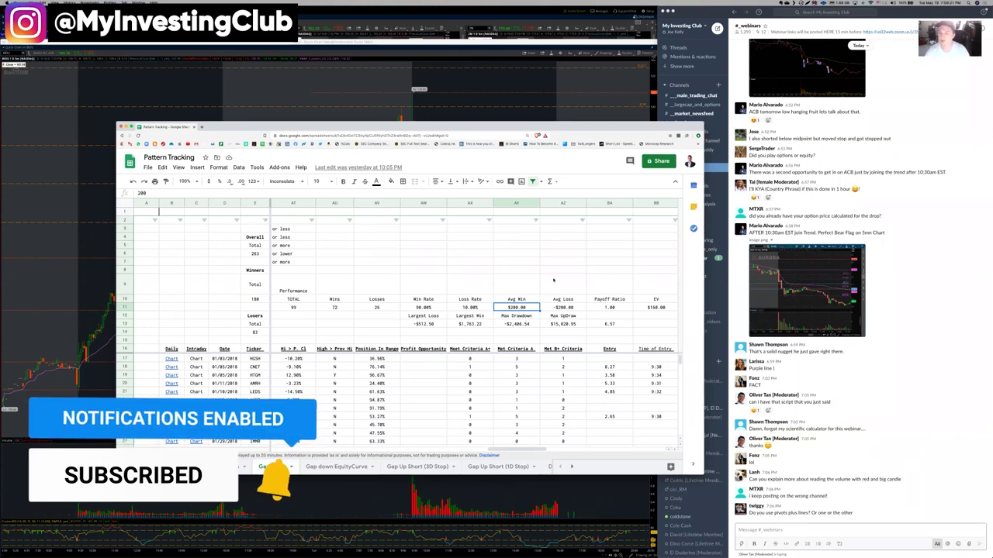
Select cell AW11 to inspect the 90% win rate value.
{"action": "left_click", "coordinate": [440, 308]}
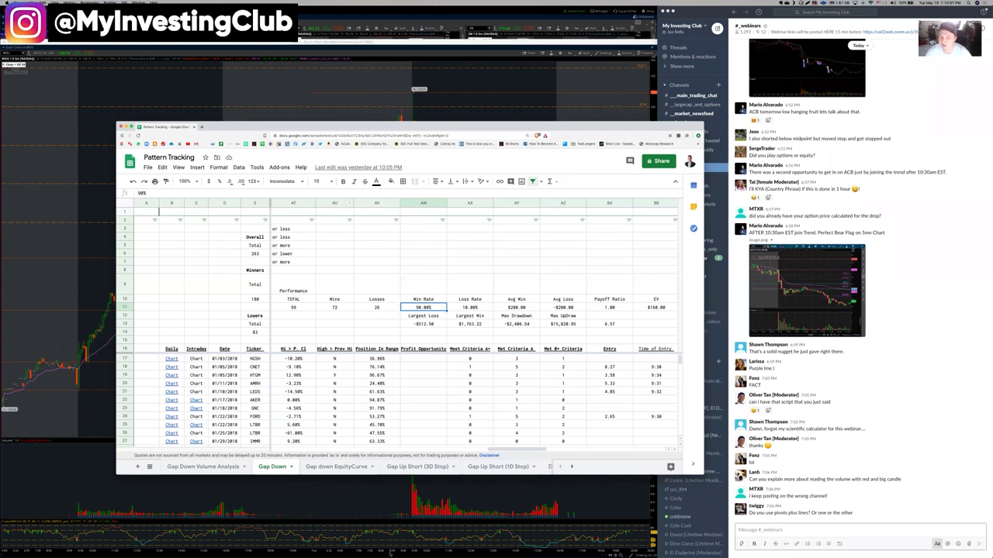
Calculate 2500 ÷ 40000 in Calculator, giving 0.0625.
{"action": "type", "text": "4500"}
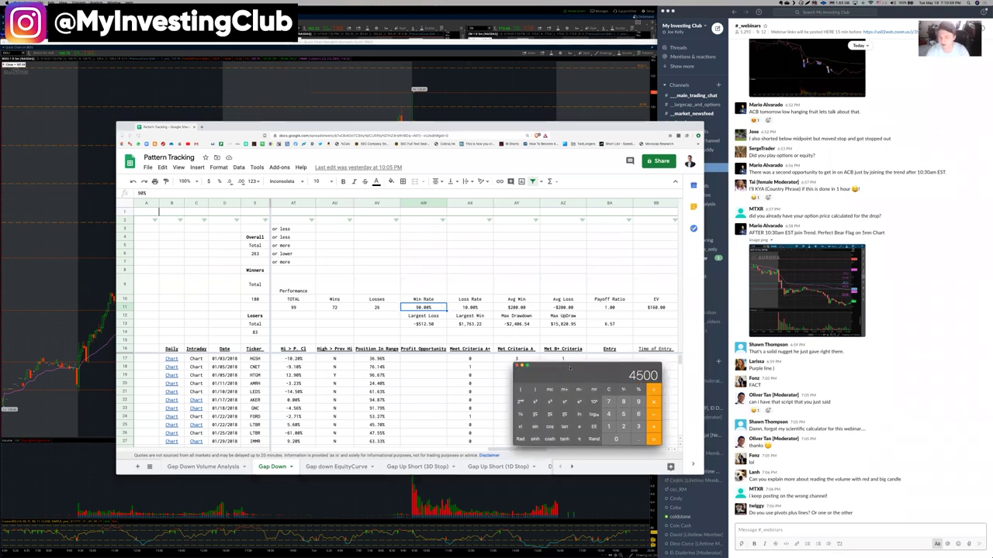
{"action": "key", "text": "BackSpace"}
{"action": "key", "text": "BackSpace"}
{"action": "key", "text": "BackSpace"}
{"action": "key", "text": "BackSpace"}
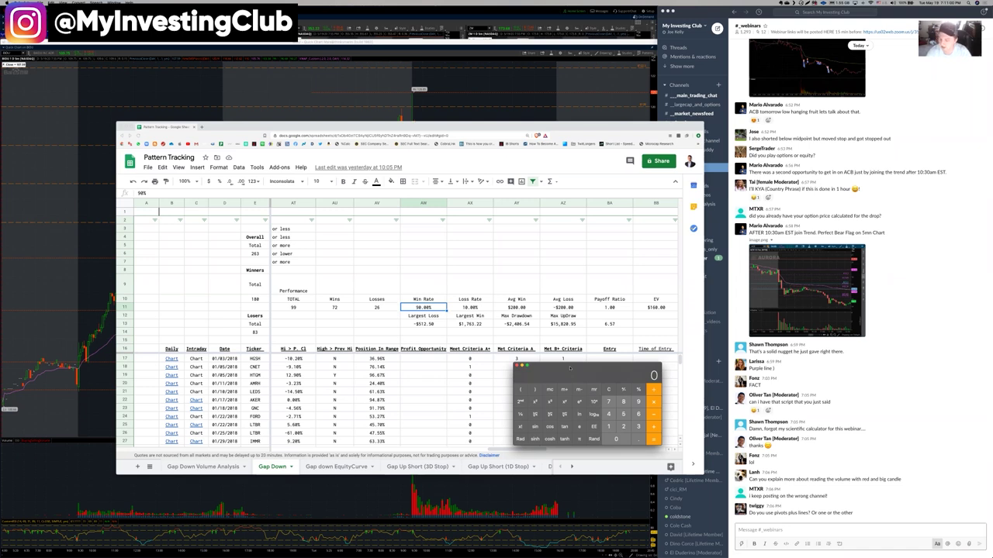
{"action": "type", "text": "200"}
{"action": "key", "text": "BackSpace"}
{"action": "key", "text": "BackSpace"}
{"action": "type", "text": "500"}
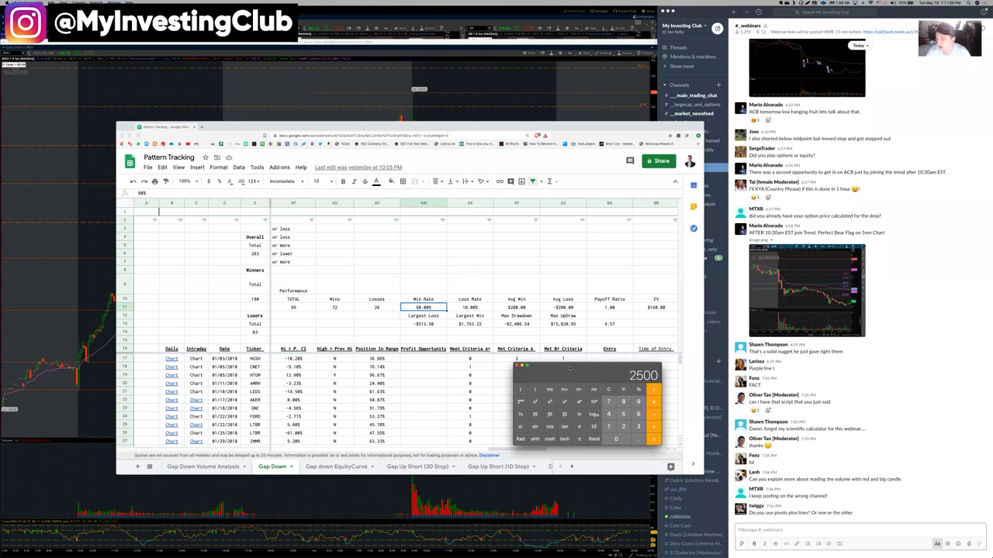
{"action": "type", "text": "/40000"}
{"action": "key", "text": "Return"}
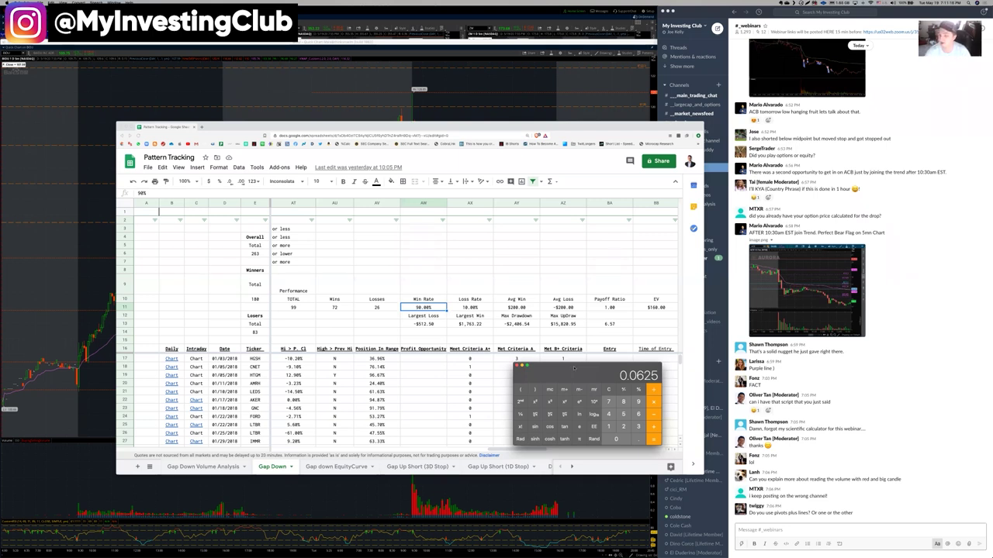
Clear the calculator and enter 1000 × 60.
{"action": "left_click", "coordinate": [609, 389]}
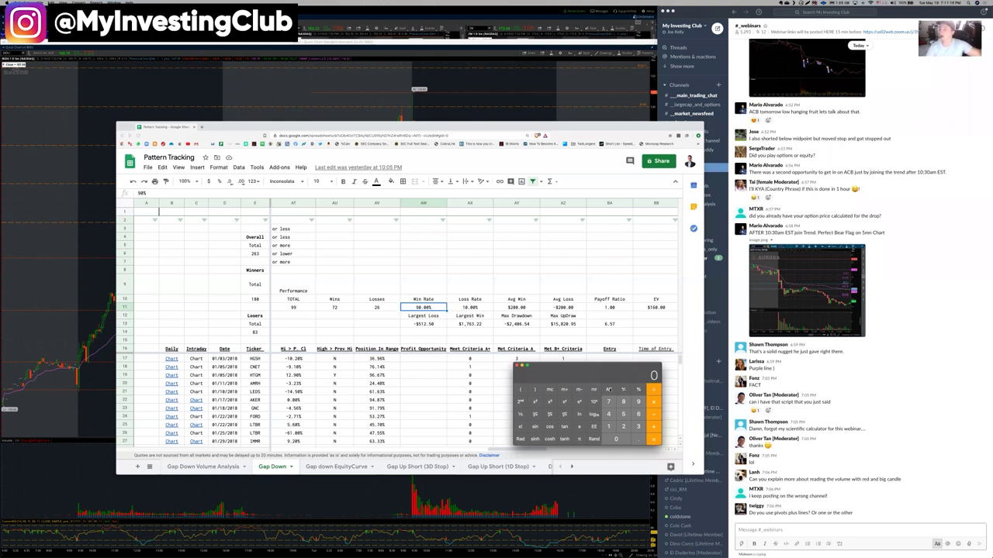
{"action": "type", "text": "1000"}
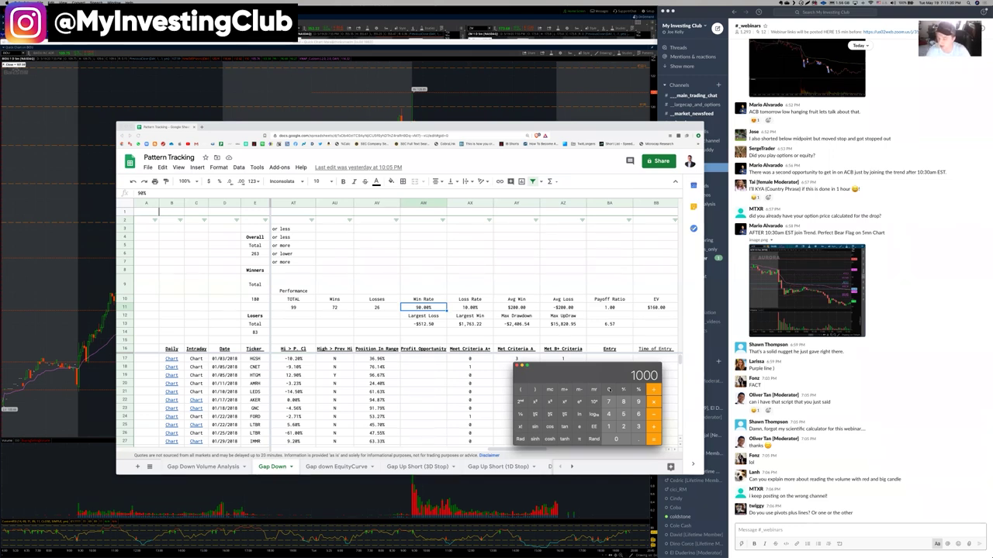
{"action": "type", "text": "*60"}
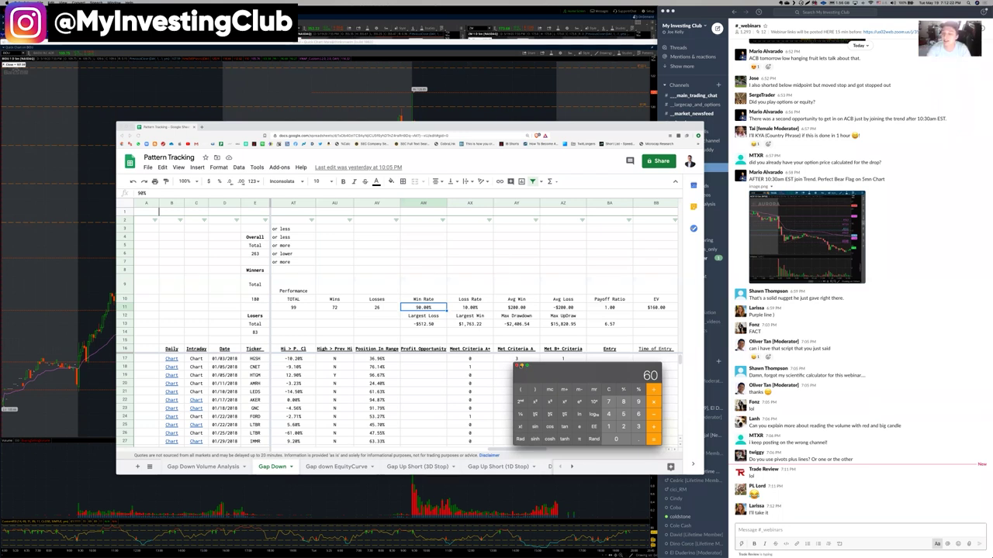
Close the calculator and bring the Slack chat window forward.
{"action": "left_click", "coordinate": [517, 365]}
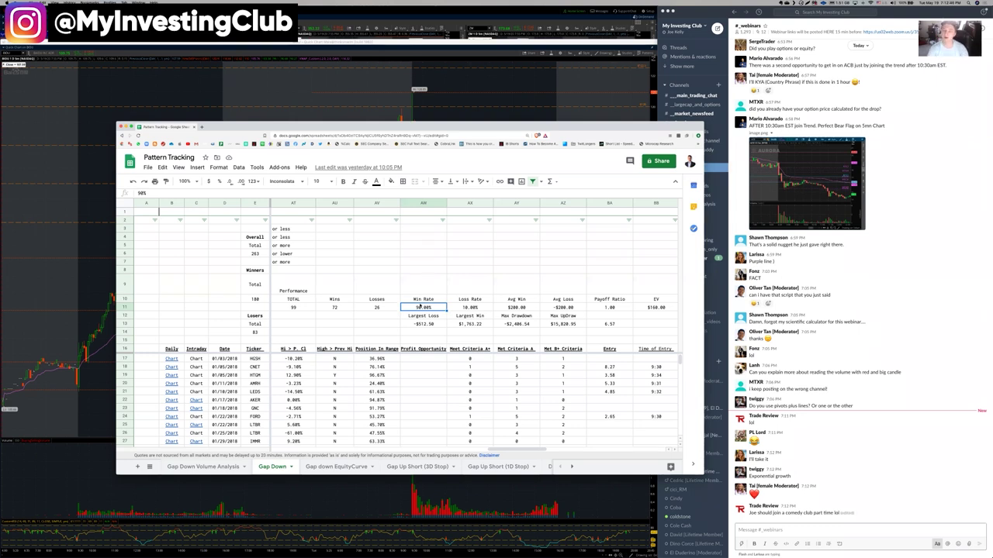
{"action": "left_click", "coordinate": [780, 531]}
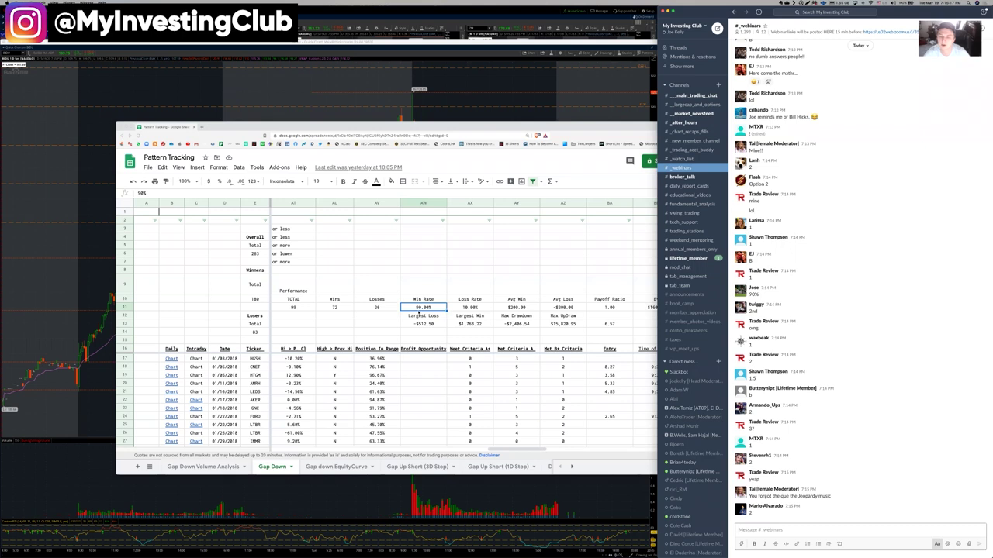
Enter a $100 average win and -$100 average loss in AY11:AZ11.
{"action": "left_click", "coordinate": [420, 314]}
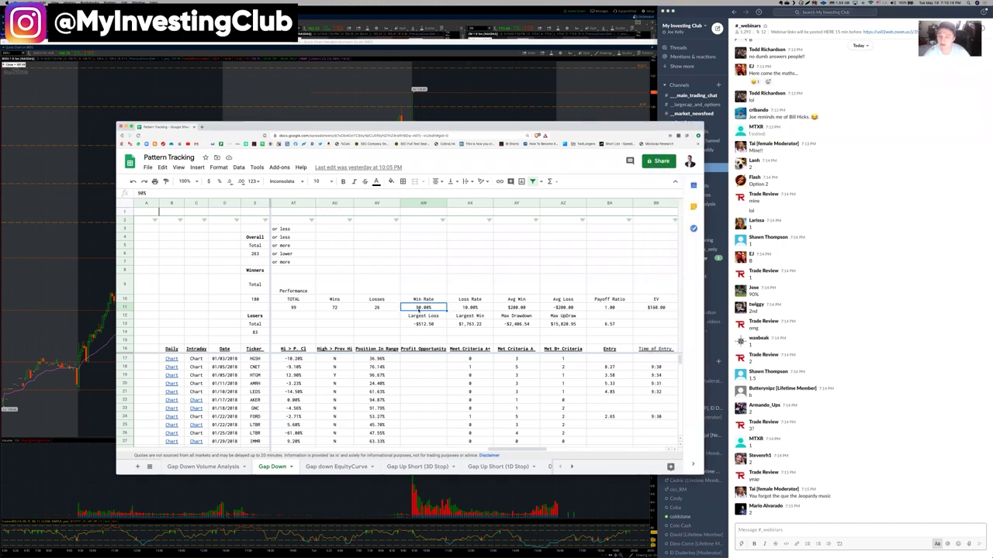
{"action": "scroll", "coordinate": [419, 310], "scroll_direction": "right", "scroll_amount": 2}
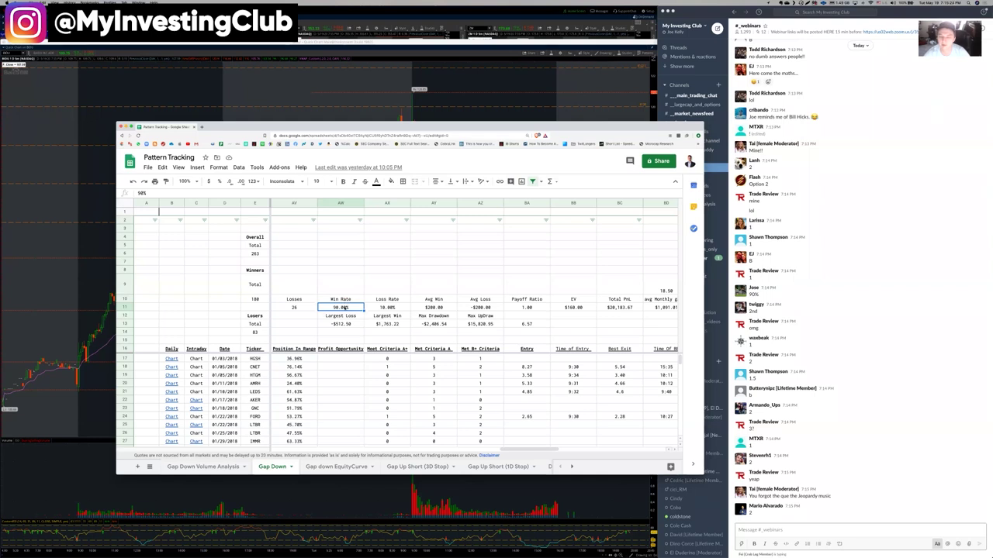
{"action": "left_click", "coordinate": [376, 308]}
{"action": "left_click", "coordinate": [415, 308]}
{"action": "type", "text": "100"}
{"action": "key", "text": "Tab"}
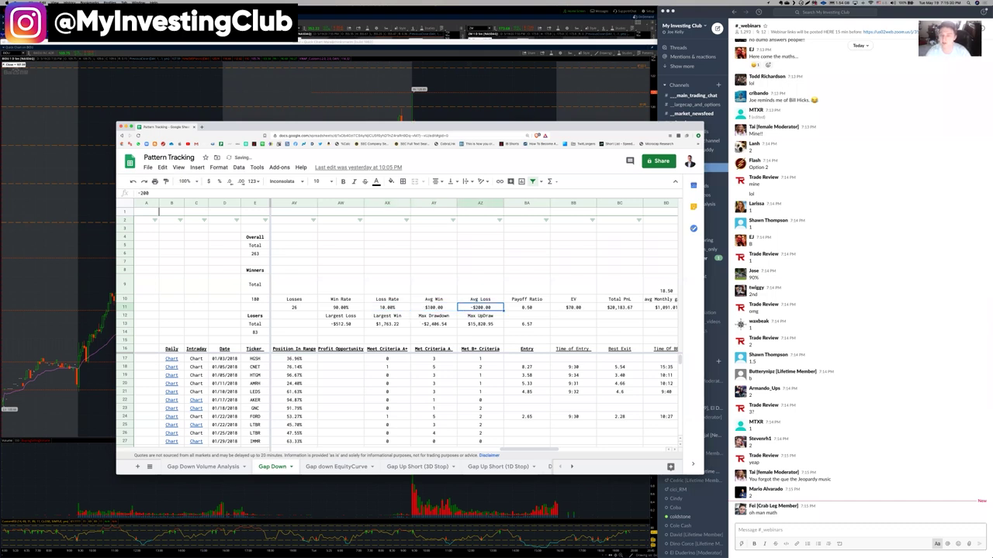
{"action": "type", "text": "-100"}
{"action": "key", "text": "Tab"}
{"action": "key", "text": "Tab"}
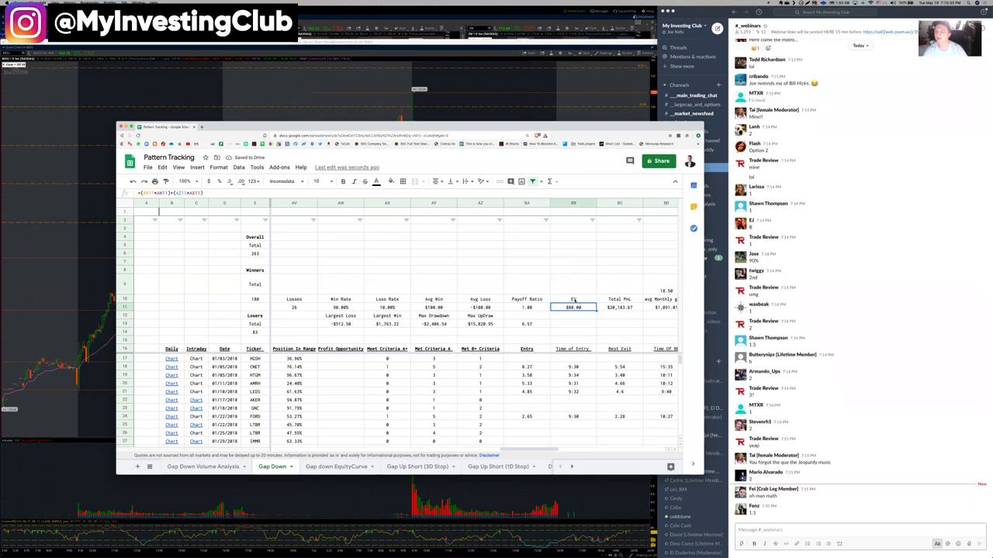
{"action": "key", "text": "Up"}
{"action": "key", "text": "shift+Down"}
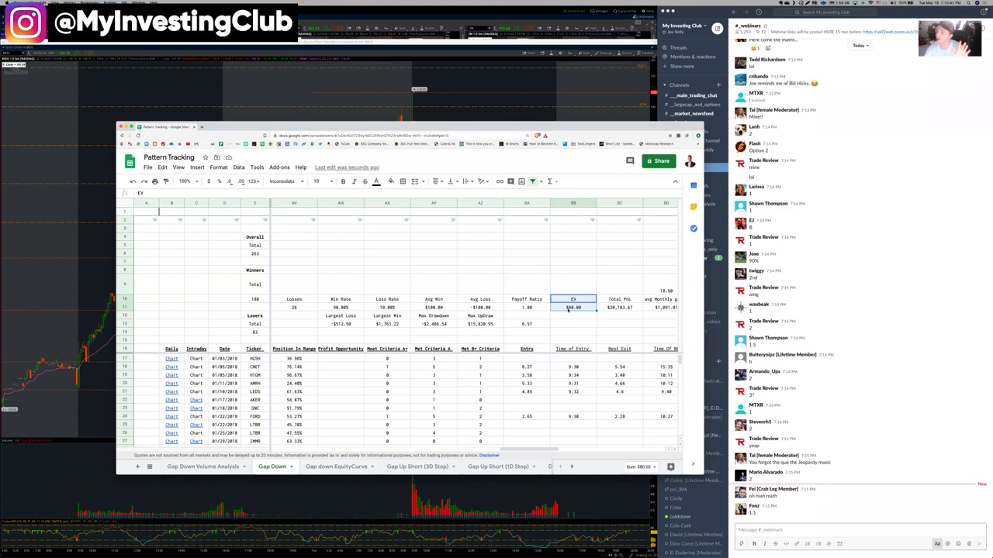
Set the win rate in AW11 to 75% and the average win to $200.
{"action": "left_click", "coordinate": [353, 308]}
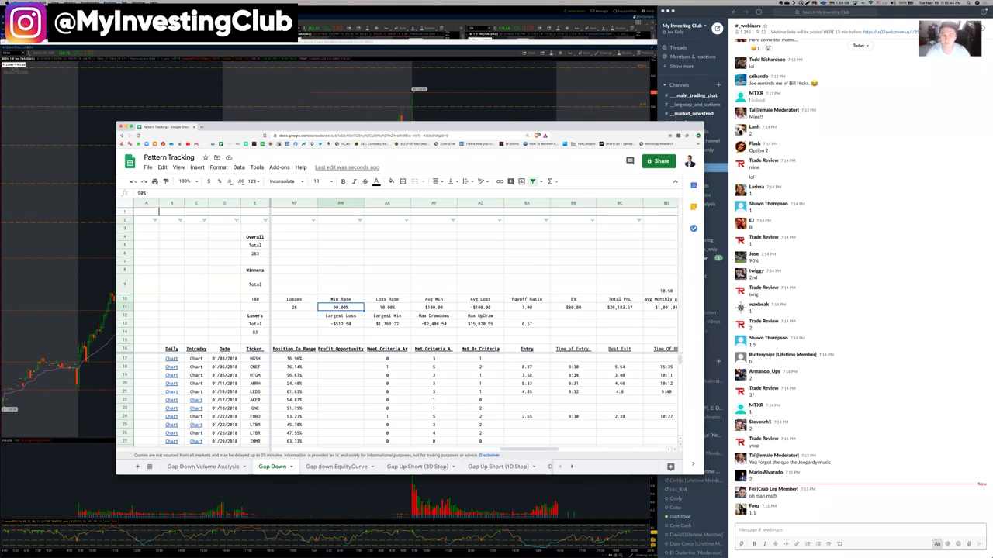
{"action": "type", "text": "75"}
{"action": "key", "text": "Tab"}
{"action": "key", "text": "Tab"}
{"action": "type", "text": "200"}
{"action": "key", "text": "Tab"}
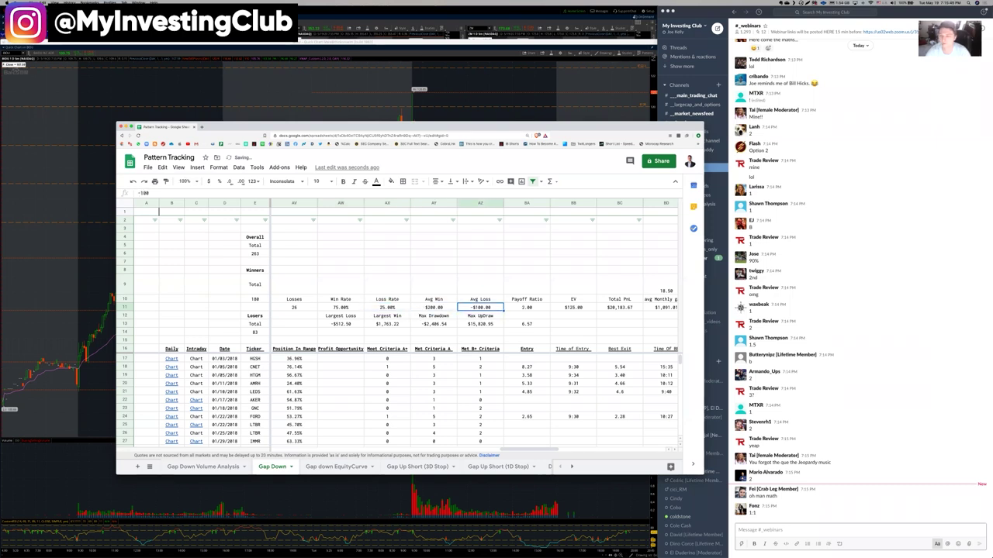
{"action": "key", "text": "Tab"}
{"action": "key", "text": "Tab"}
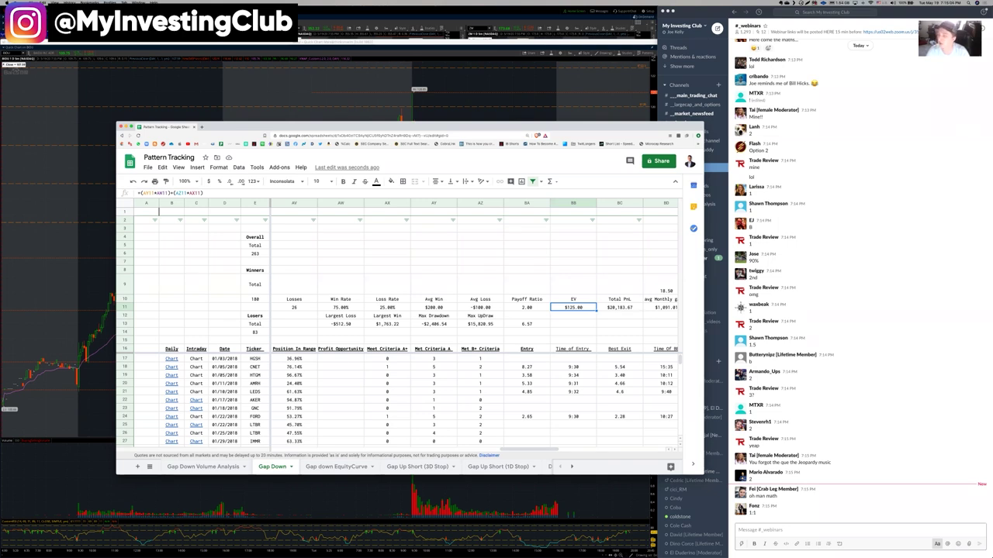
{"action": "left_click", "coordinate": [329, 307]}
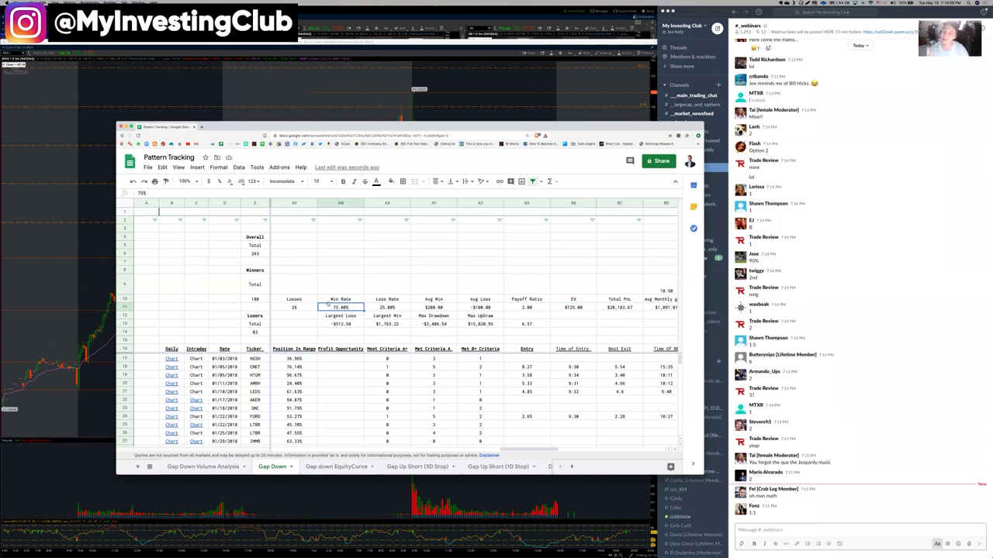